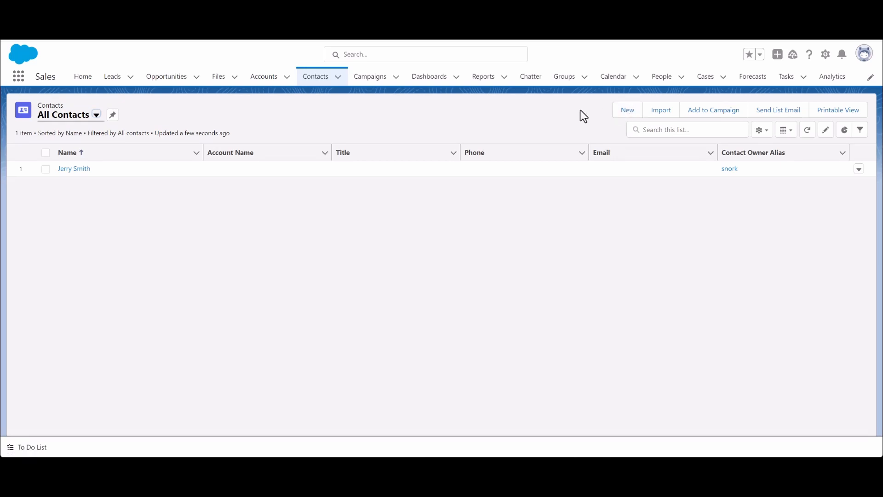
# Review the fields available in the new contact form and close it without saving.
pyautogui.click(628, 113)
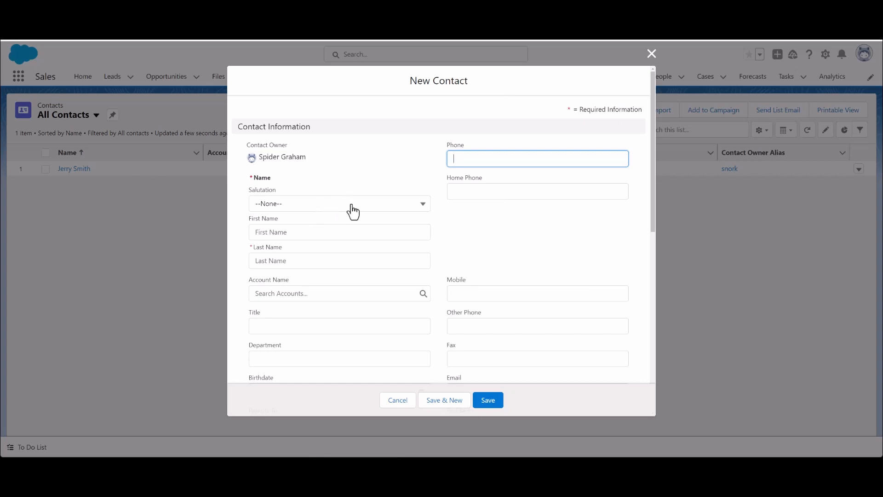
pyautogui.scroll(-2, 352, 210)
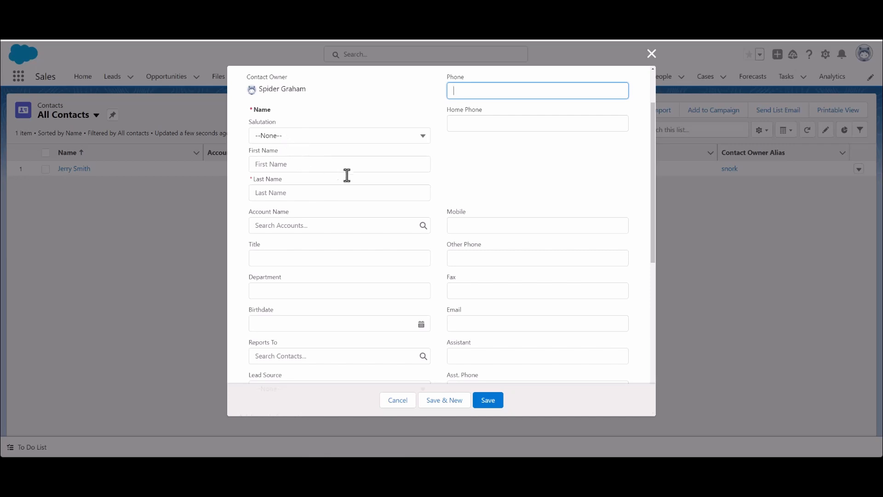
pyautogui.scroll(-1, 353, 221)
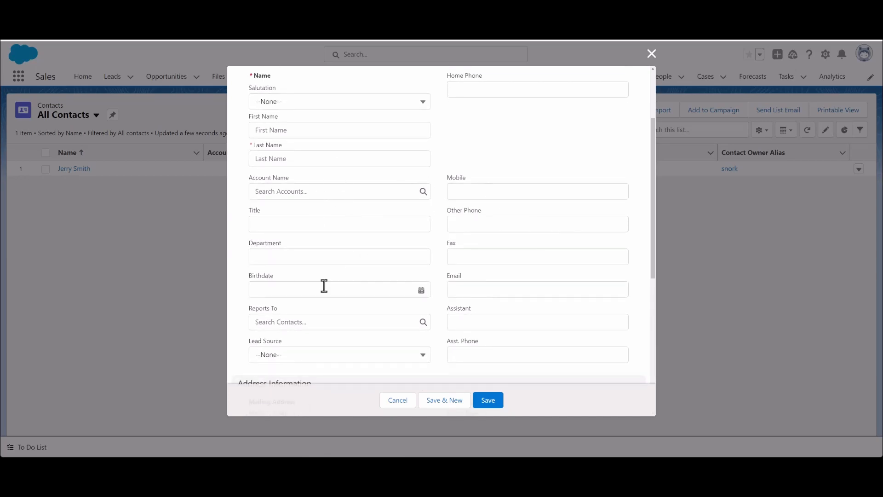
pyautogui.scroll(-5, 325, 286)
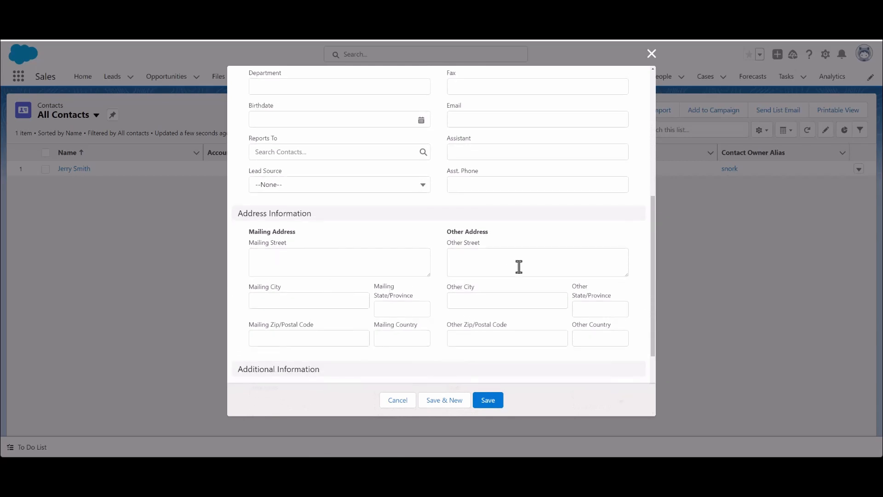
pyautogui.scroll(-4, 350, 262)
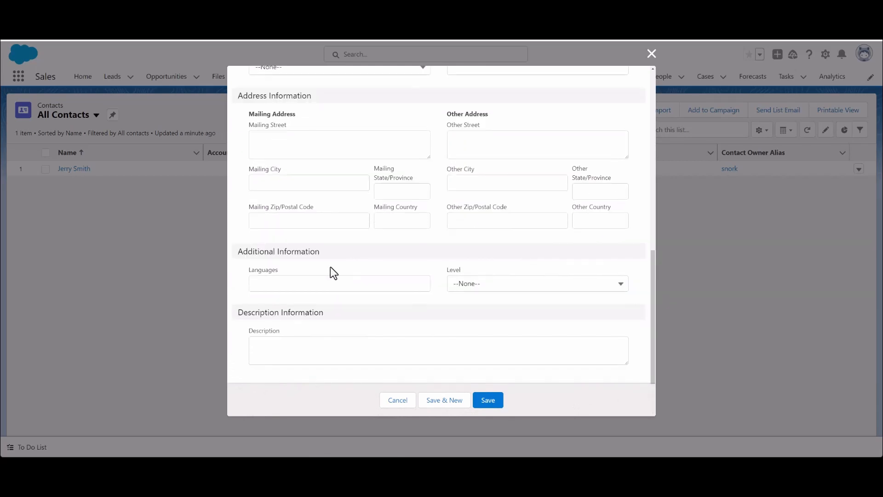
pyautogui.scroll(10, 519, 304)
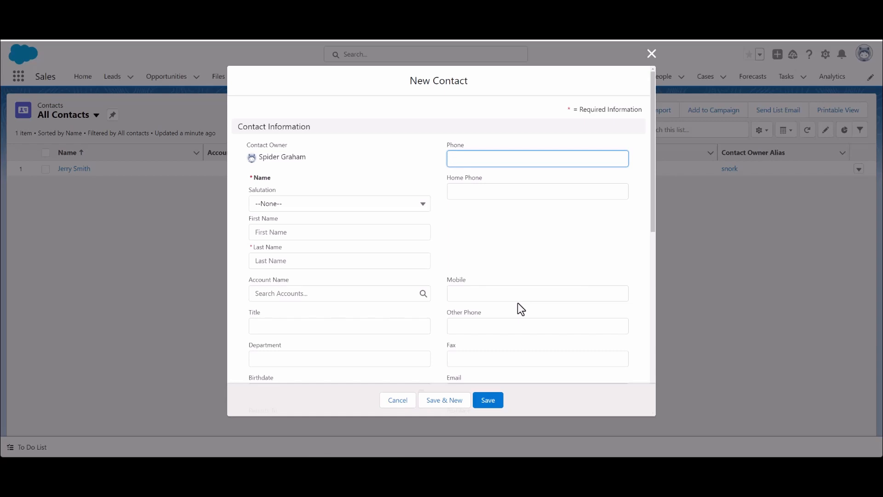
pyautogui.click(398, 401)
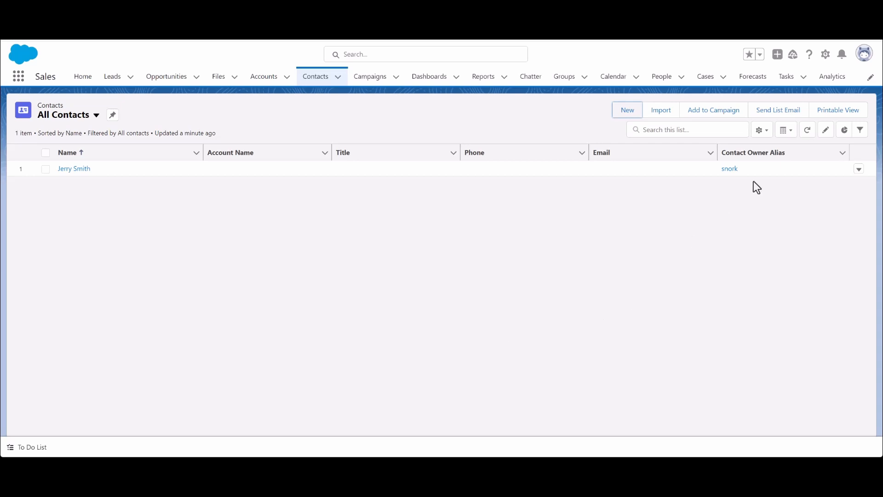
# Open the Contact object's Fields & Relationships in the Setup Object Manager.
pyautogui.click(825, 58)
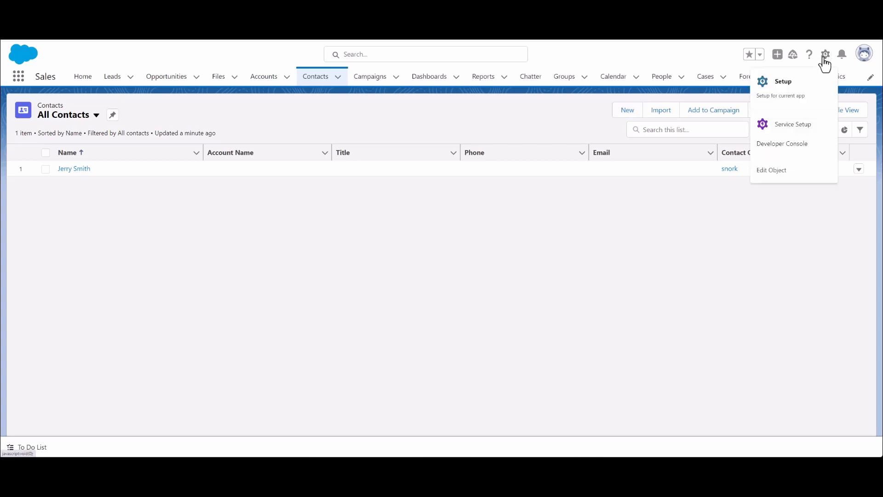
pyautogui.click(791, 96)
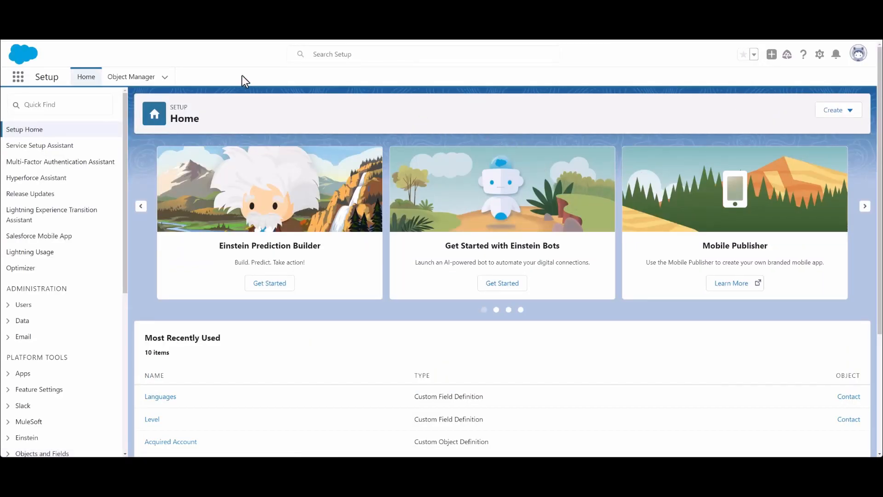
pyautogui.click(121, 85)
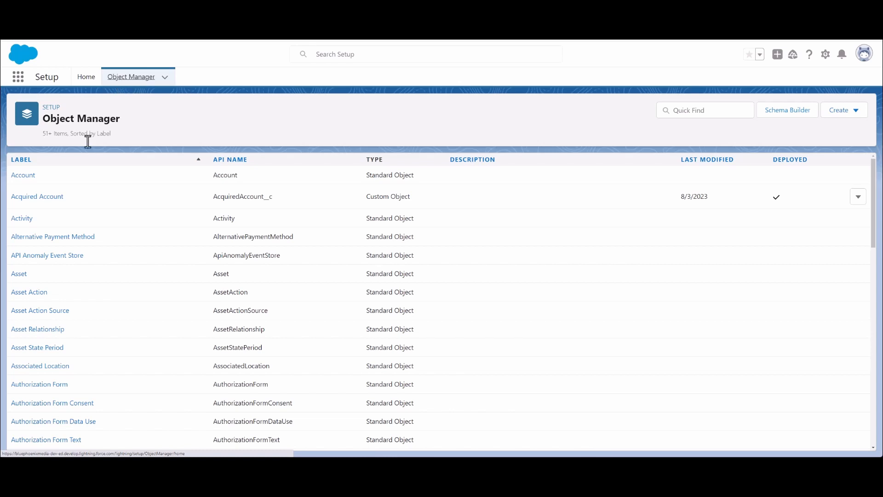
pyautogui.scroll(-5, 123, 205)
pyautogui.scroll(-8, 118, 223)
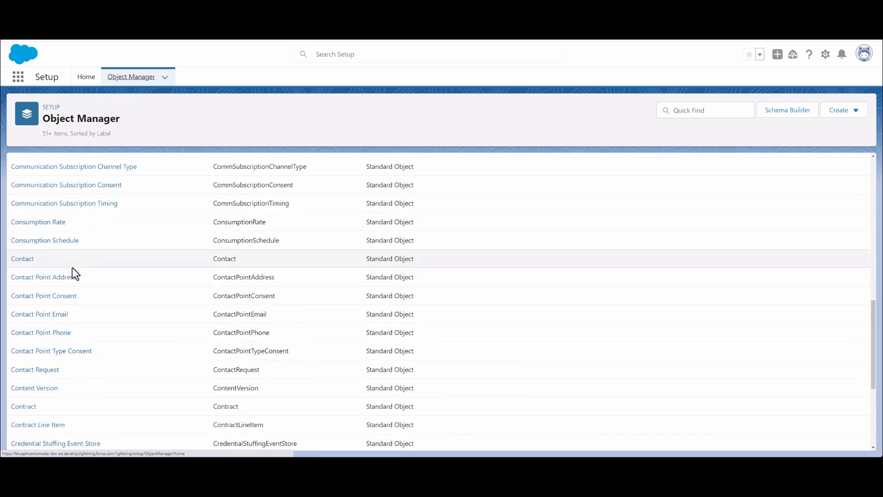
pyautogui.click(20, 263)
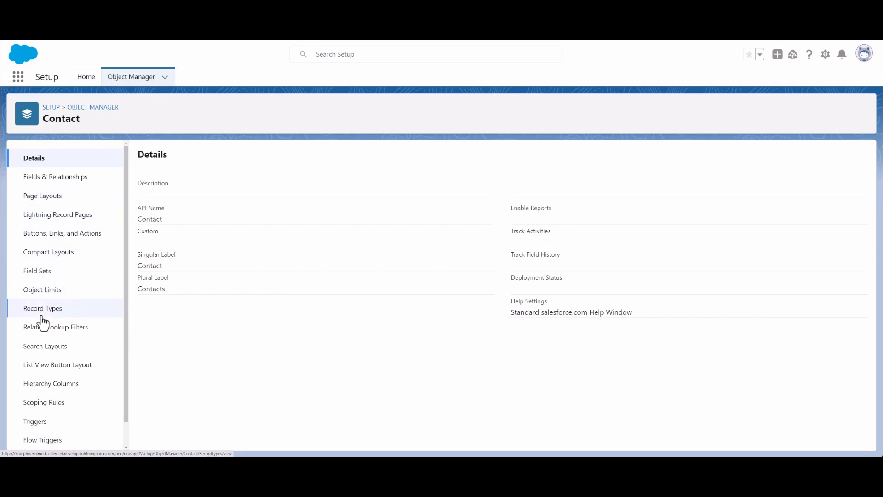
pyautogui.click(59, 184)
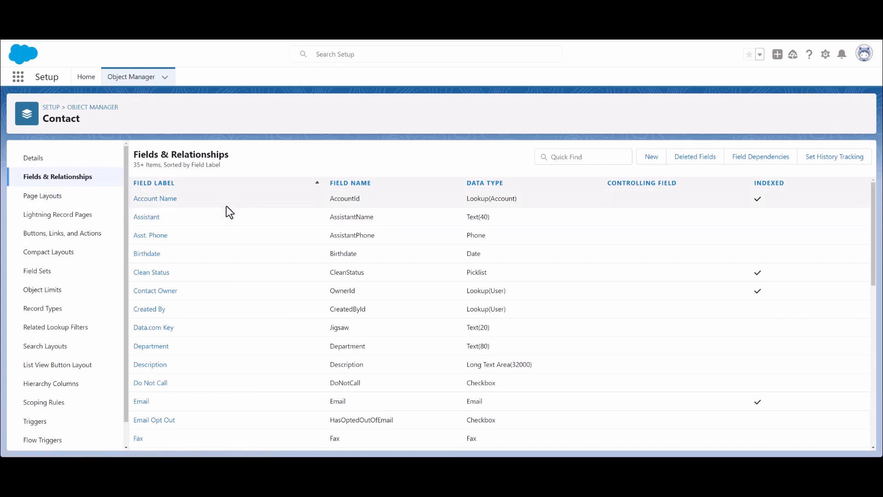
# Start a new custom field on the Contact object with the Checkbox data type and proceed to its details.
pyautogui.scroll(-2, 227, 203)
pyautogui.scroll(-6, 227, 203)
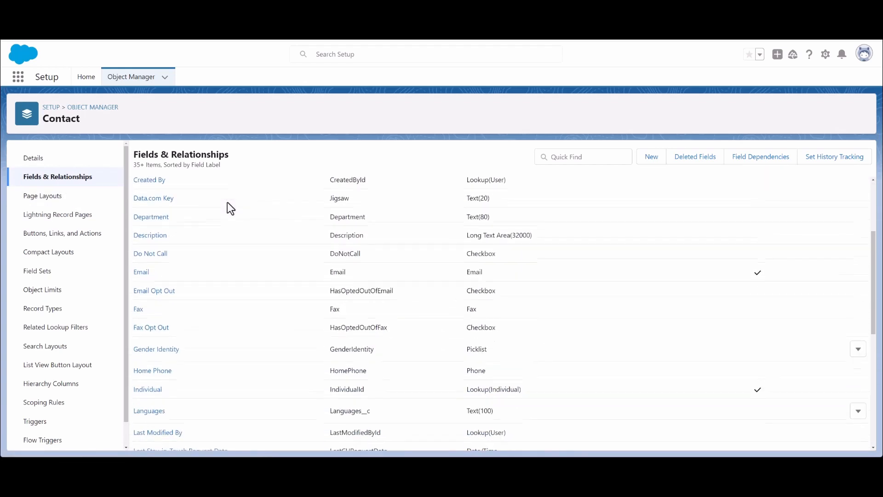
pyautogui.scroll(-2, 226, 203)
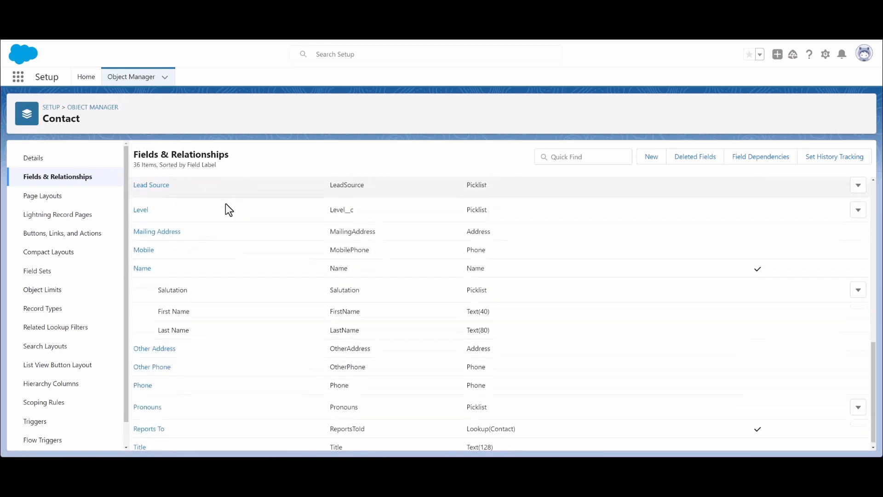
pyautogui.scroll(2, 224, 217)
pyautogui.scroll(8, 224, 217)
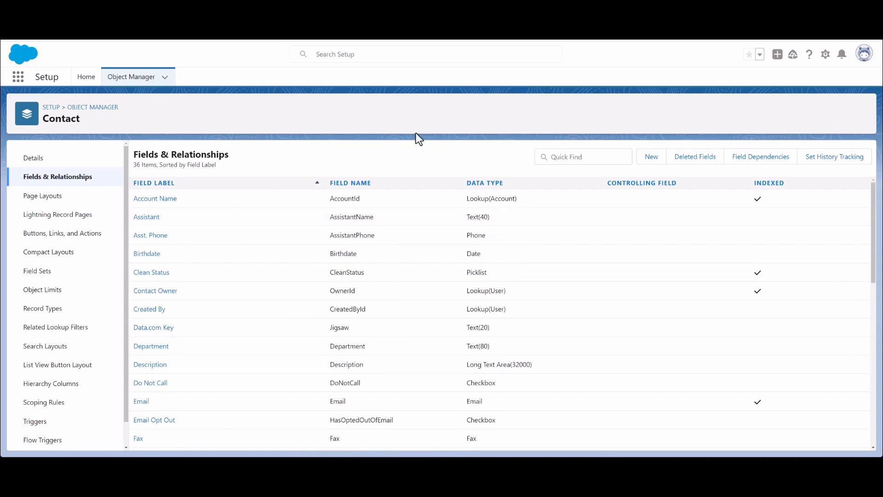
pyautogui.click(651, 157)
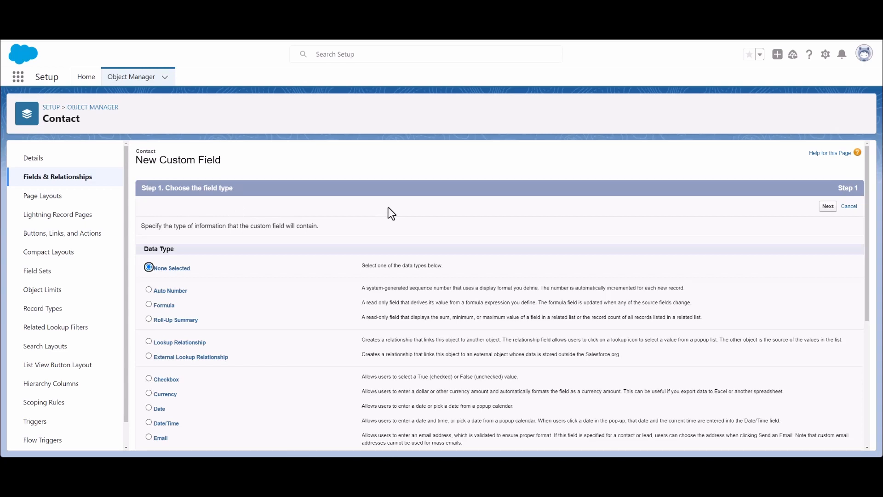
pyautogui.scroll(-2, 386, 209)
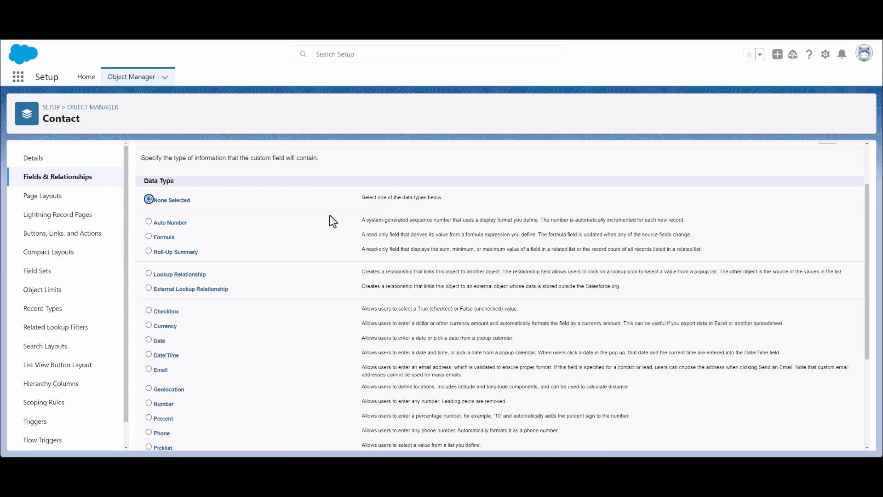
pyautogui.scroll(-2, 329, 216)
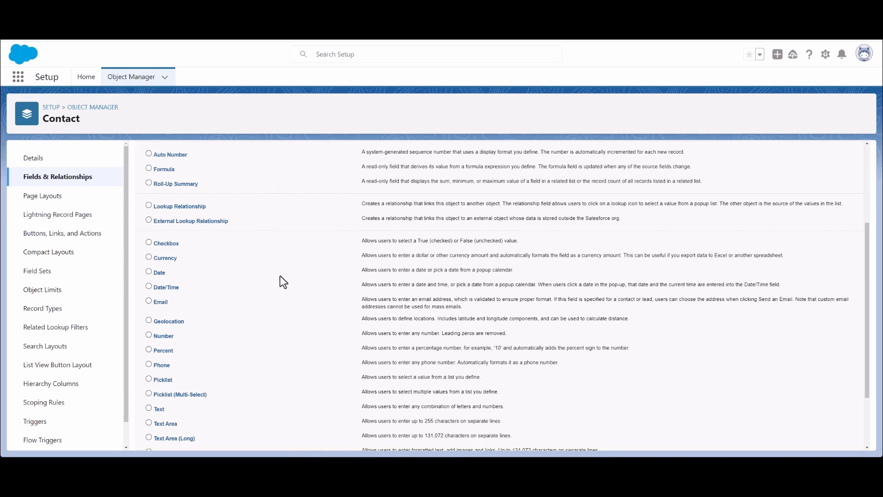
pyautogui.scroll(-1, 281, 281)
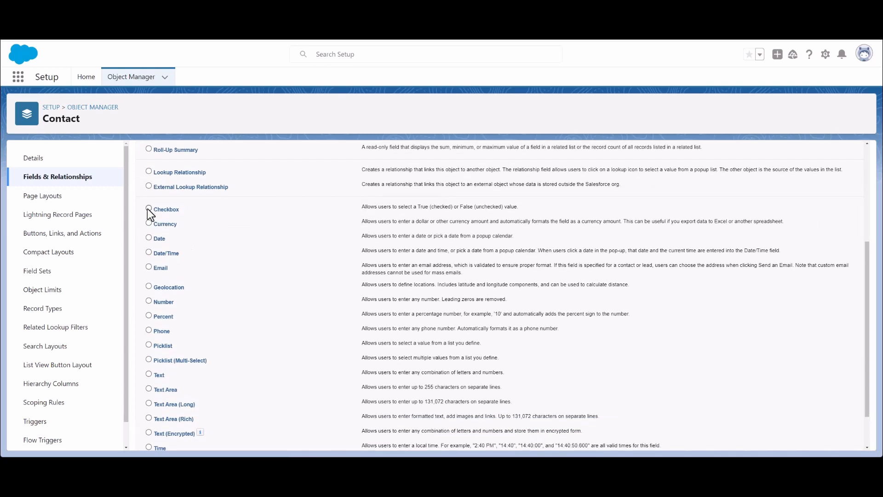
pyautogui.scroll(1, 228, 233)
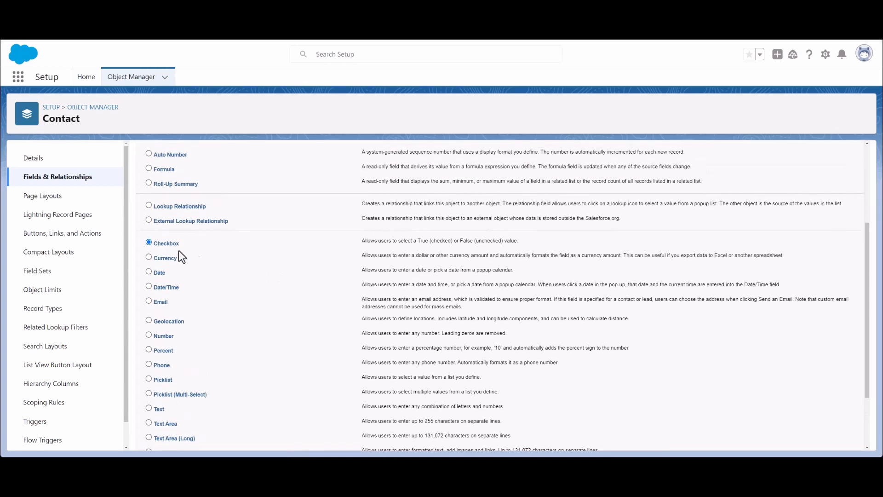
pyautogui.scroll(3, 270, 253)
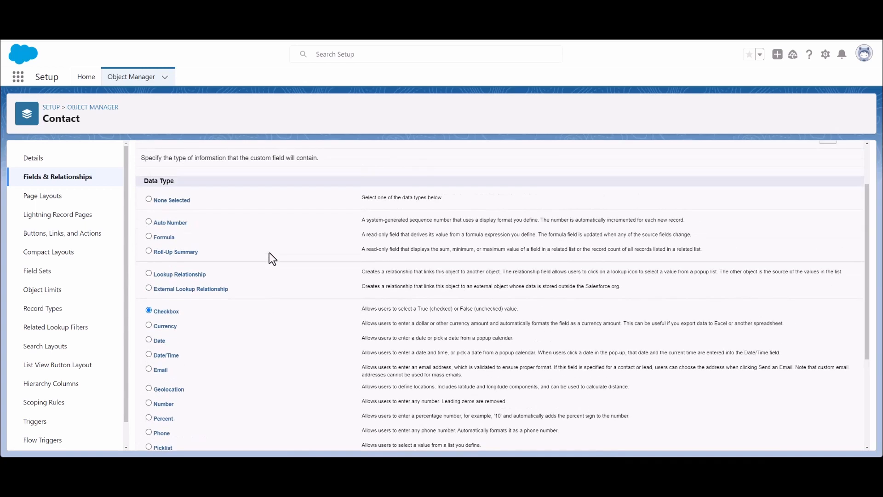
pyautogui.click(828, 173)
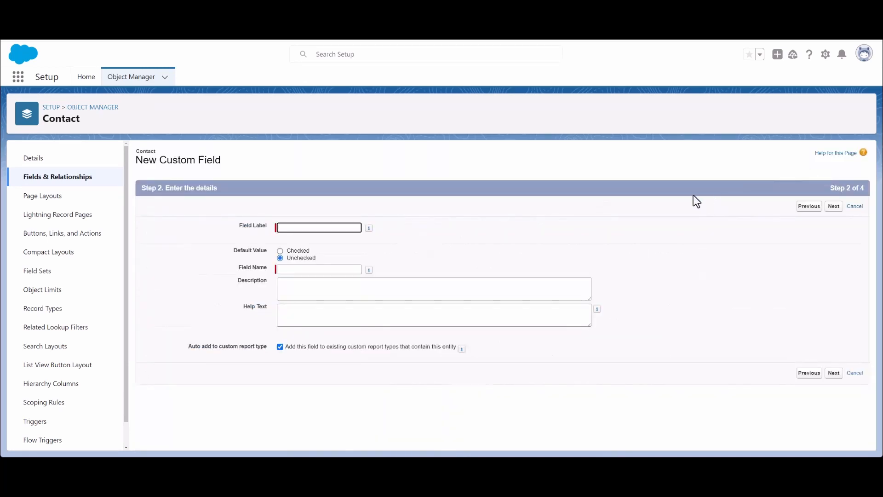
# Set the field label to "VIP Member" and the description to "This field controls the toggle VIP membership".
pyautogui.click(314, 226)
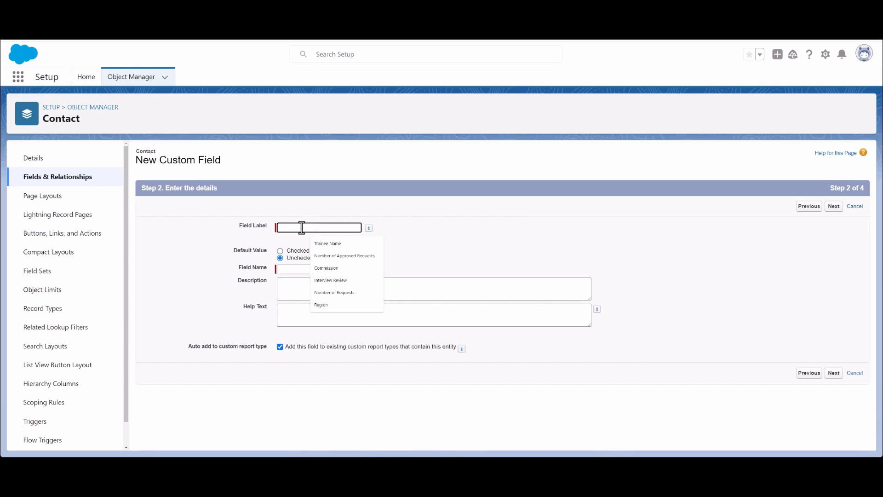
pyautogui.write('VIP Member')
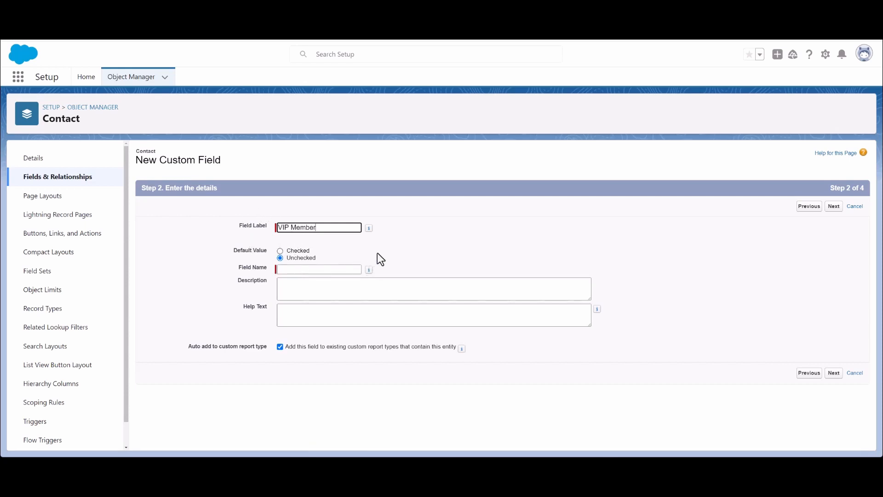
pyautogui.click(312, 270)
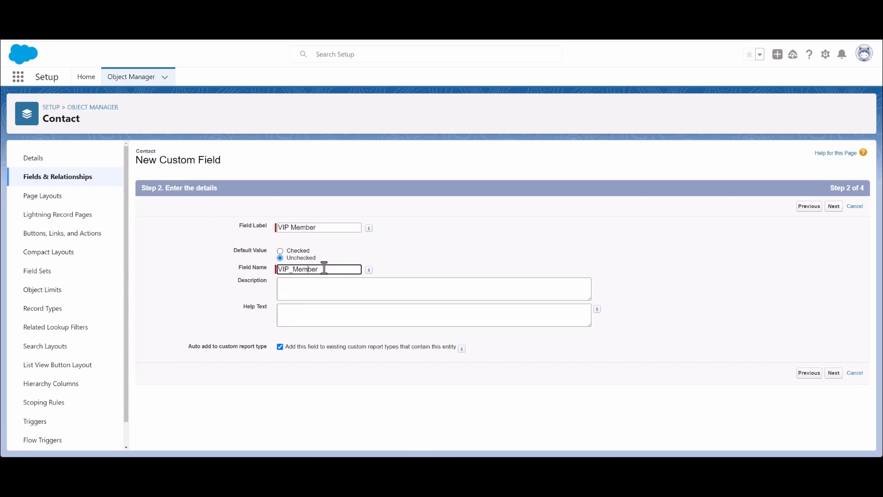
pyautogui.click(313, 288)
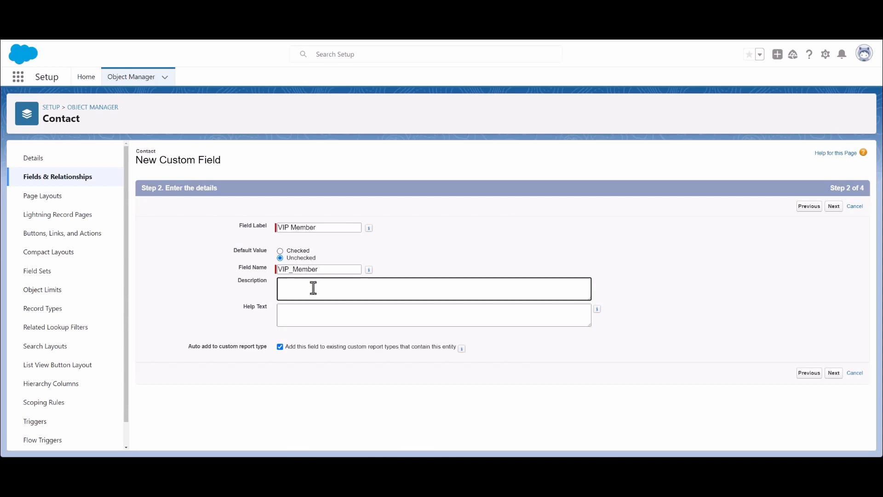
pyautogui.write('This field controls the toggle VIP membership')
# Enter the help text "Check this box if the contact is a VIP member" and continue to field-level security.
pyautogui.click(299, 310)
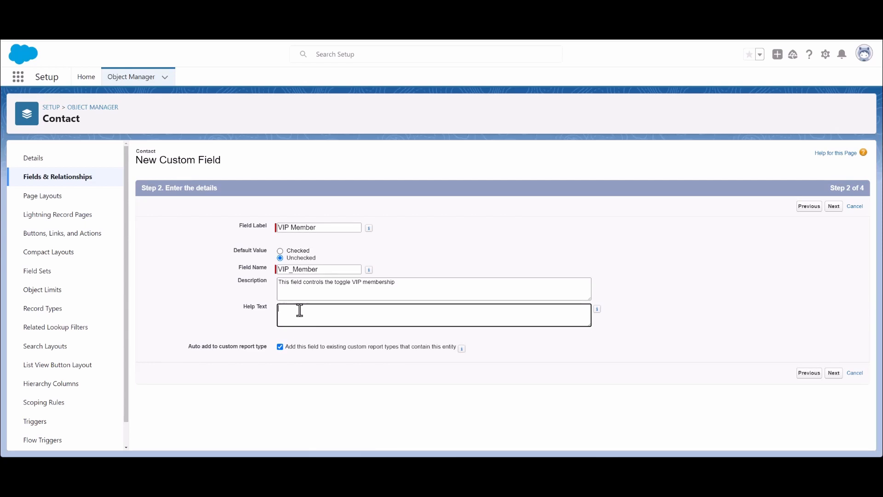
pyautogui.write('Check this box if the contact is a VIP member')
pyautogui.click(835, 208)
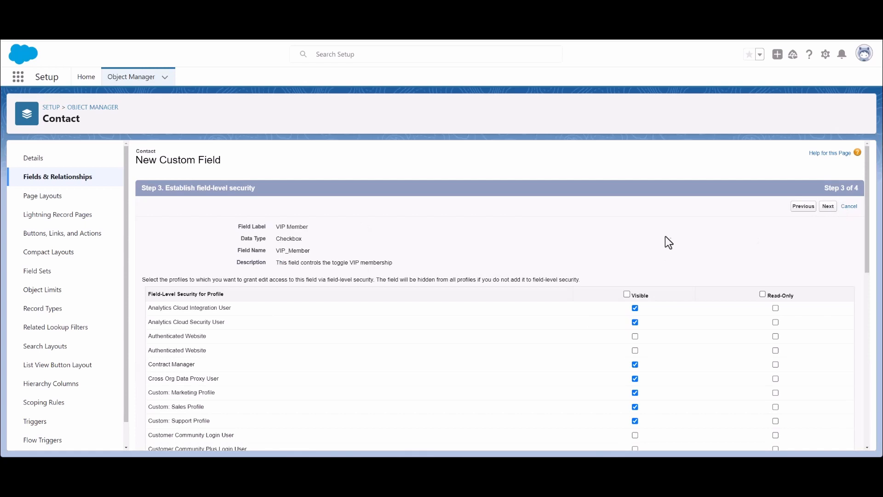
# Review the Visible and Read-Only settings for each profile in the new field's field-level security table.
pyautogui.scroll(-1, 657, 239)
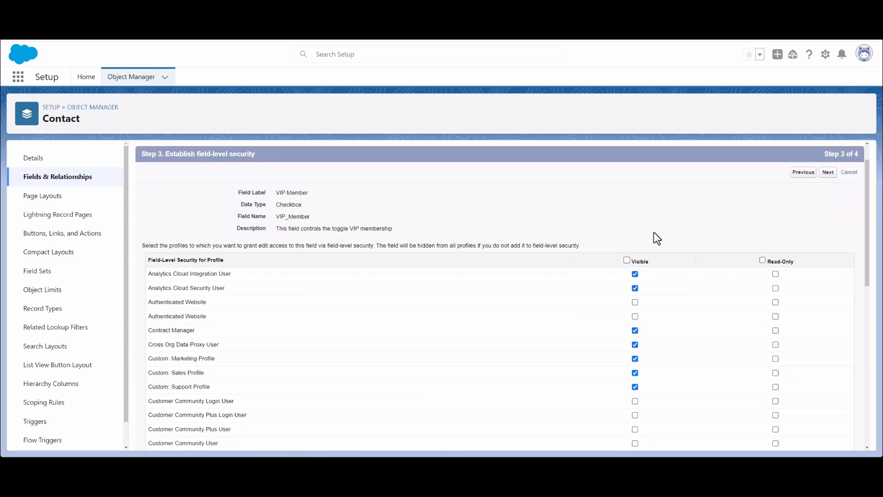
pyautogui.scroll(1, 654, 232)
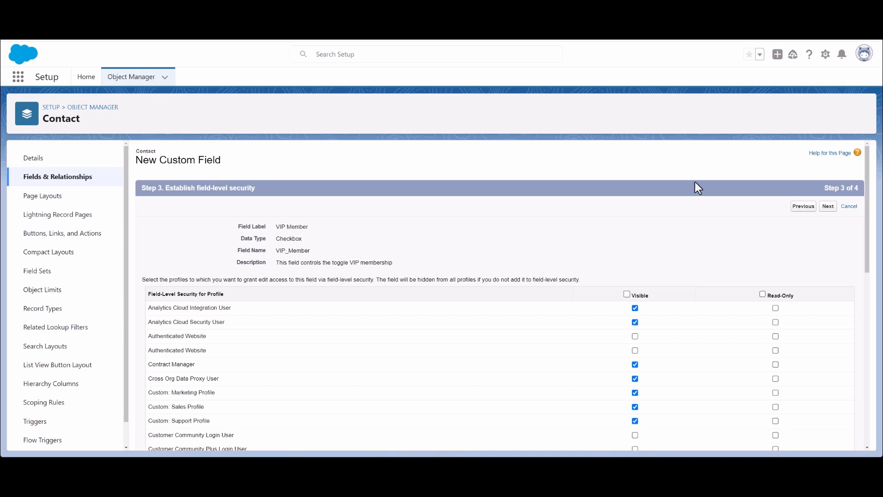
pyautogui.scroll(-2, 520, 311)
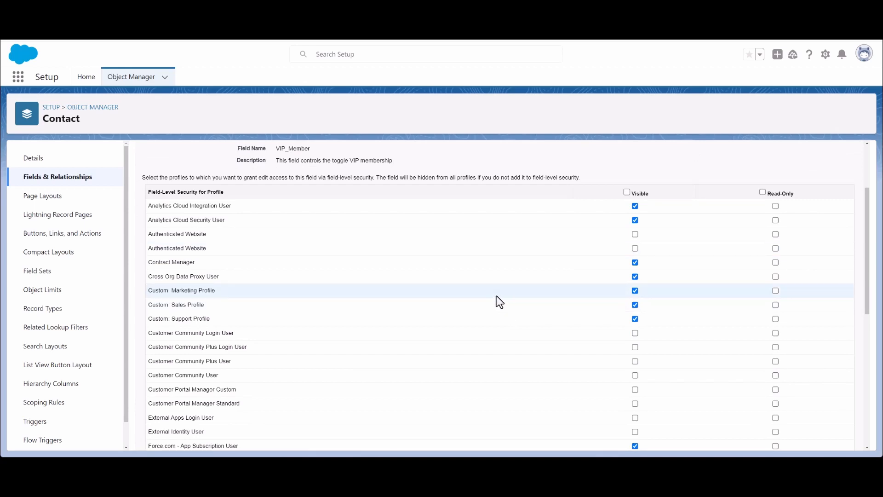
pyautogui.scroll(-2, 492, 301)
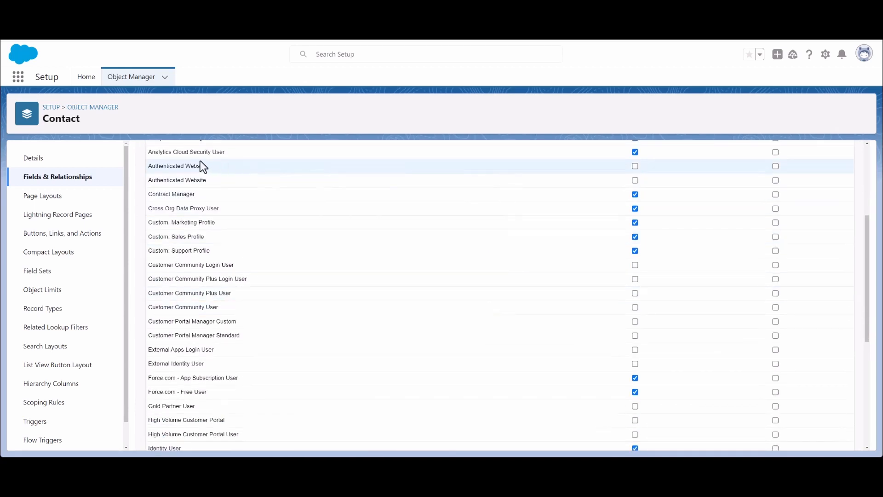
pyautogui.scroll(2, 343, 184)
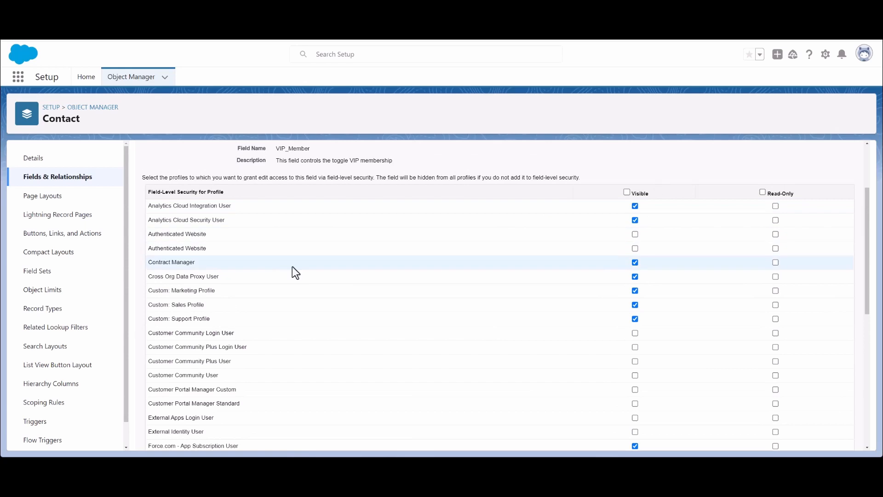
pyautogui.scroll(-1, 344, 354)
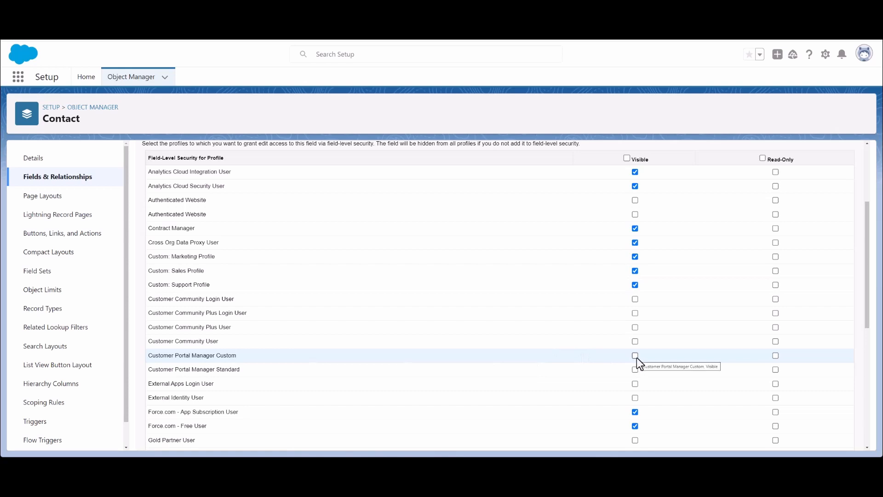
pyautogui.scroll(1, 639, 354)
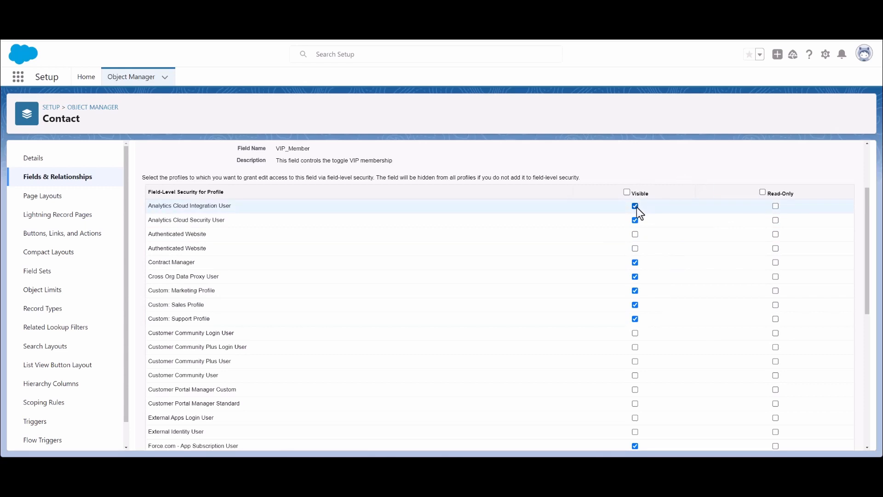
# Try read-only access for the first Authenticated Website profile and clear its visibility again.
pyautogui.click(775, 235)
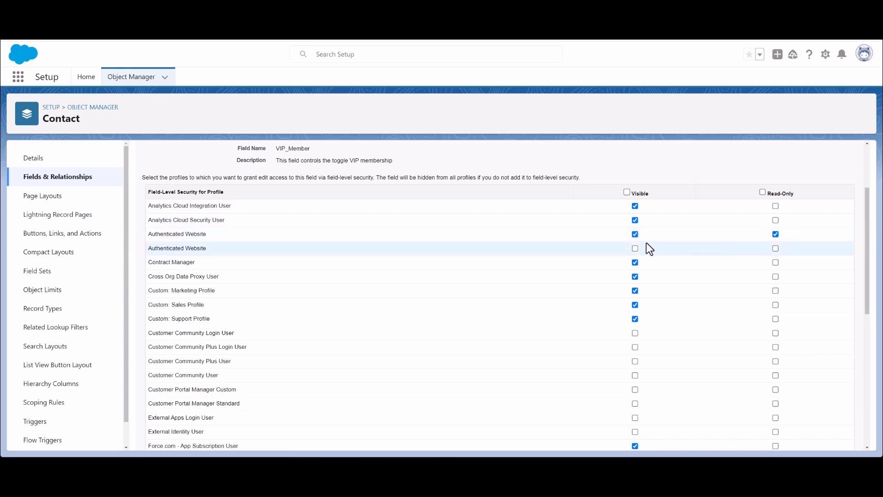
pyautogui.click(636, 234)
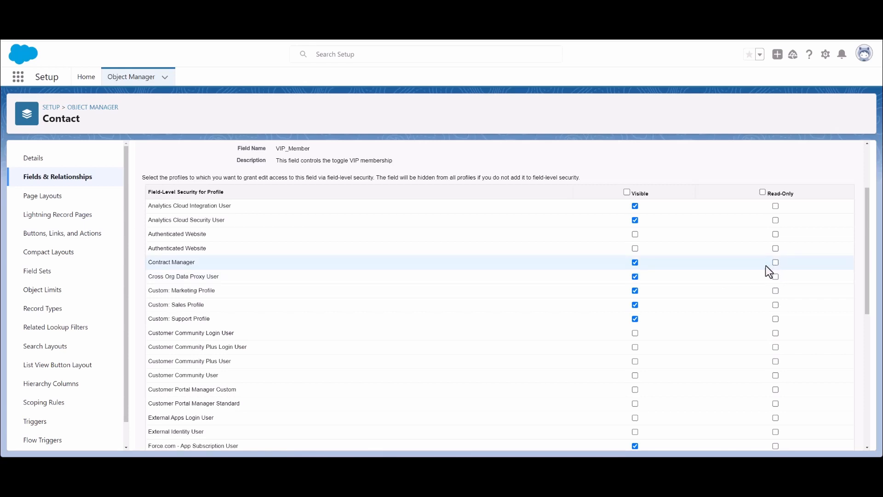
# Accept the default profile visibility, keep the field on all Contact page layouts and save it.
pyautogui.scroll(-6, 711, 261)
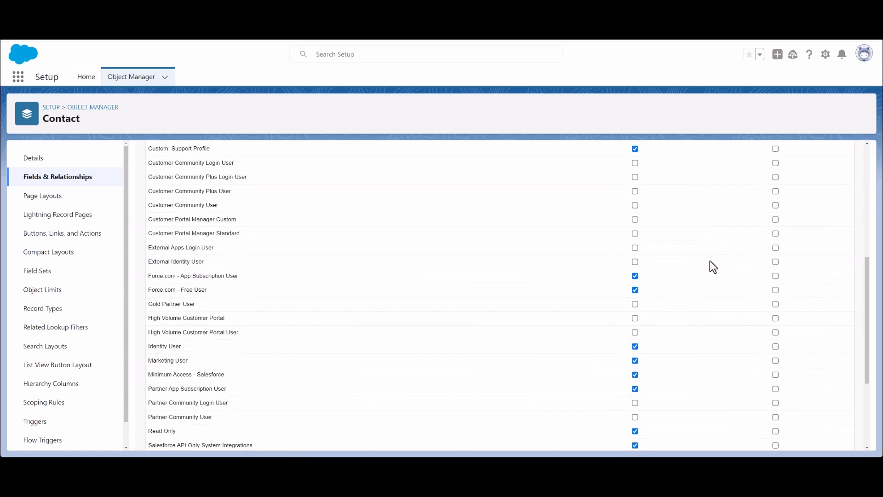
pyautogui.scroll(-1, 711, 261)
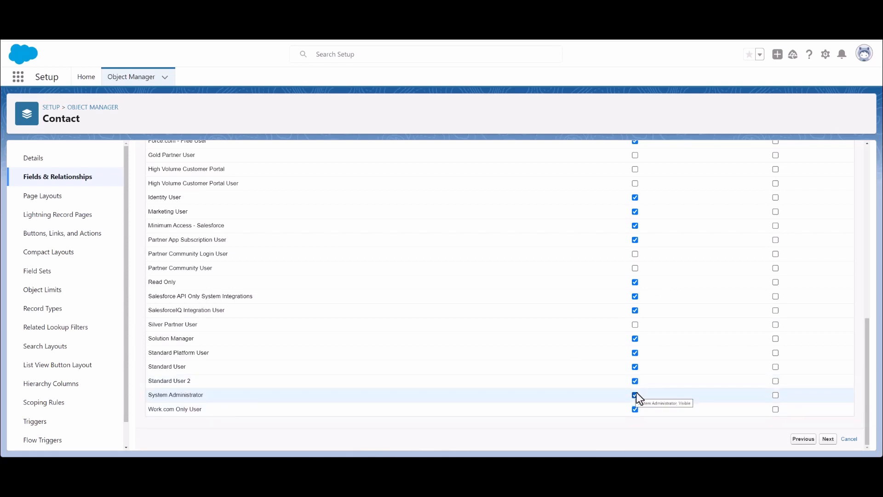
pyautogui.click(828, 440)
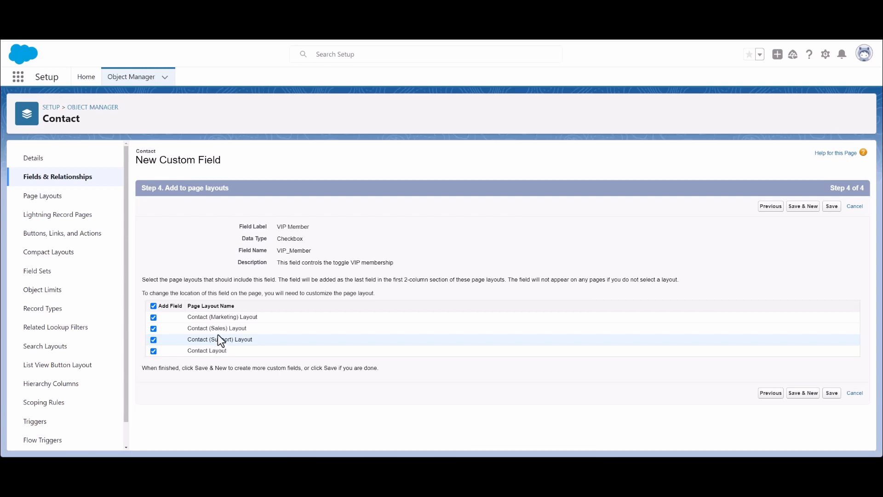
pyautogui.click(832, 206)
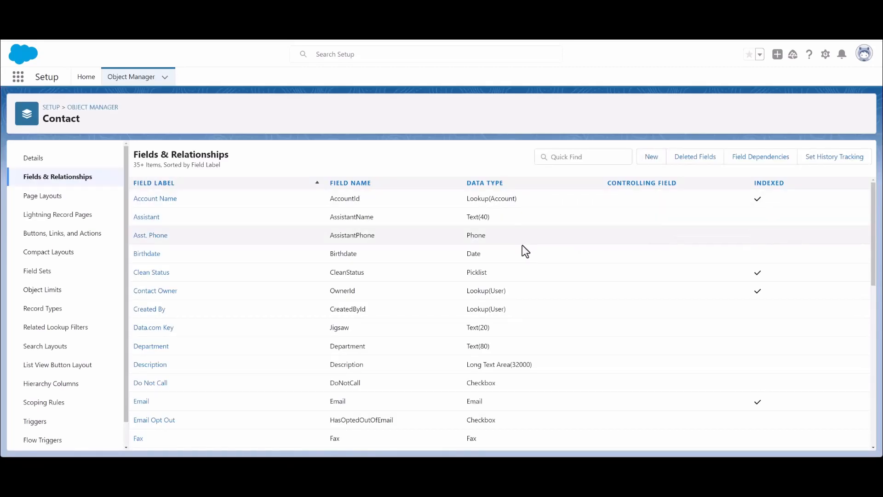
# Find the VIP Member field in the Contact fields list and view the actions available for it.
pyautogui.scroll(-10, 238, 229)
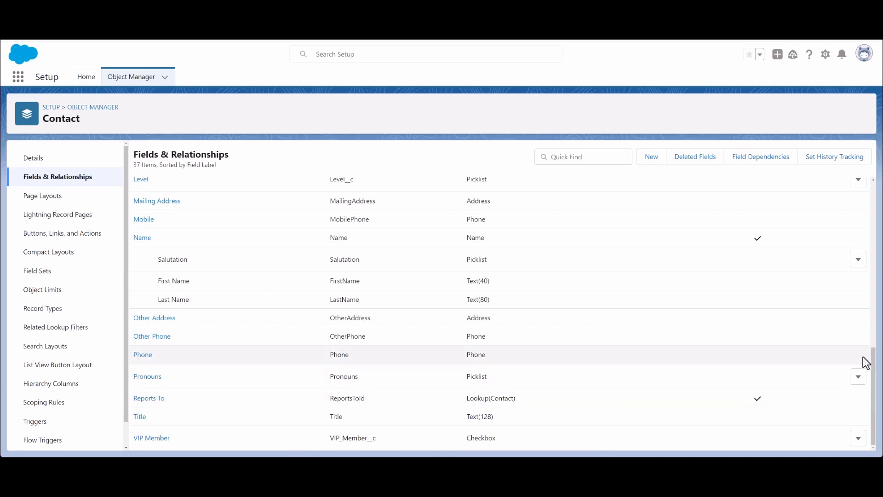
pyautogui.click(858, 439)
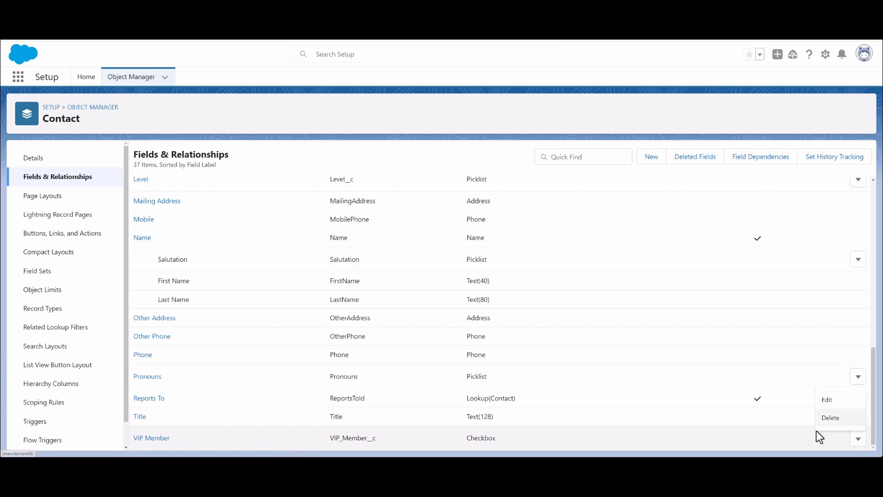
pyautogui.click(791, 442)
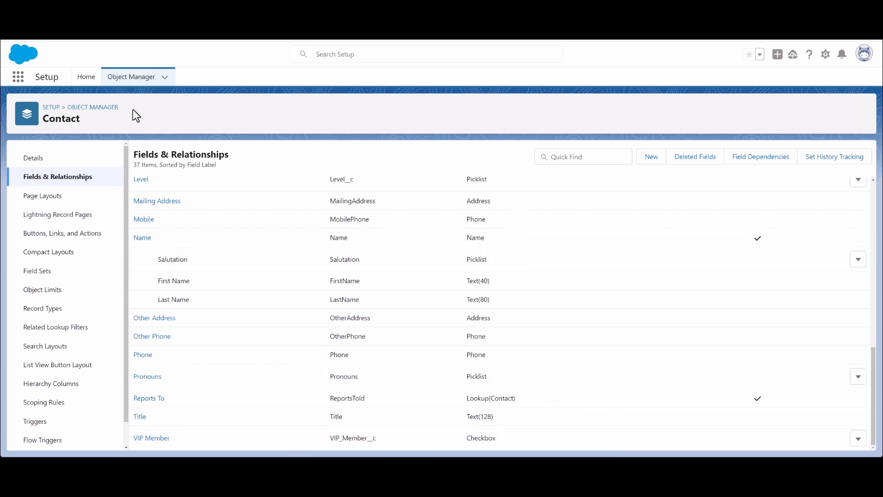
# Switch to the Sales app and open its Contacts list.
pyautogui.click(17, 77)
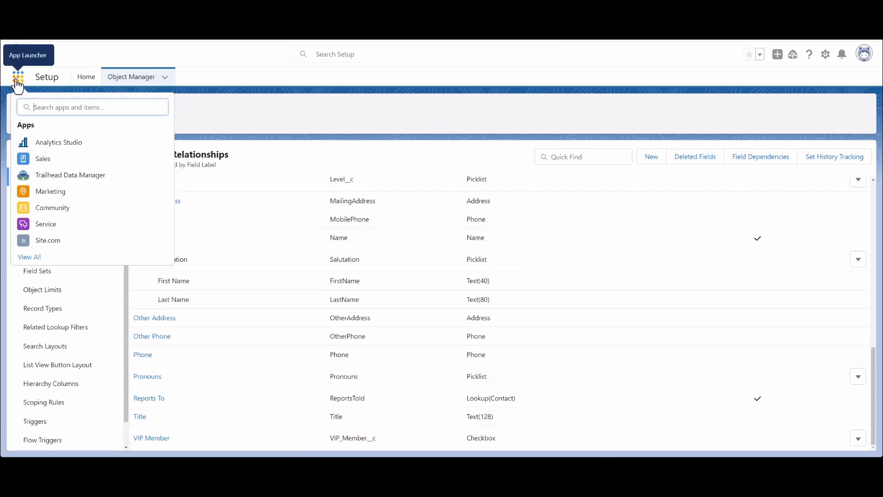
pyautogui.click(43, 161)
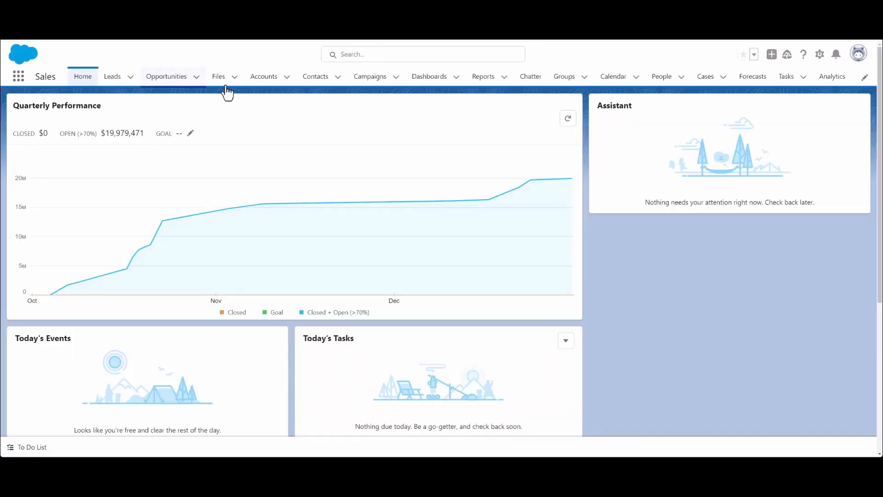
pyautogui.click(321, 79)
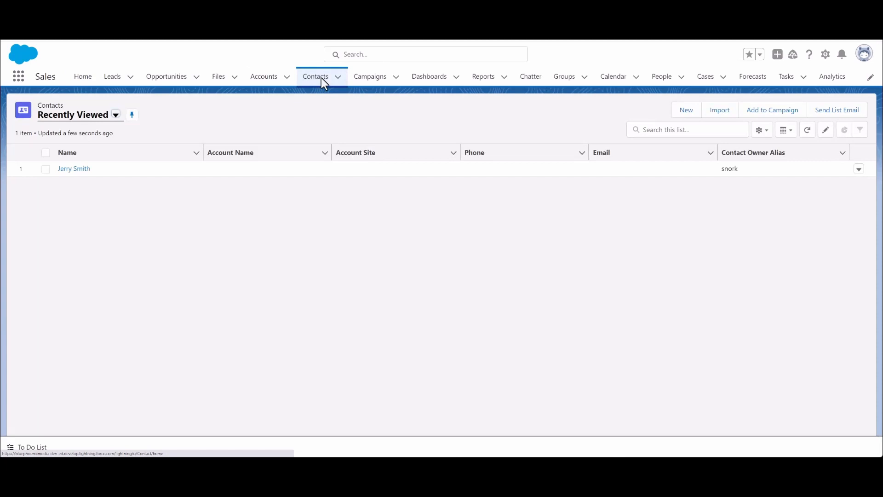
# Start a new contact, view the VIP Member field's help text and tick its checkbox.
pyautogui.click(687, 114)
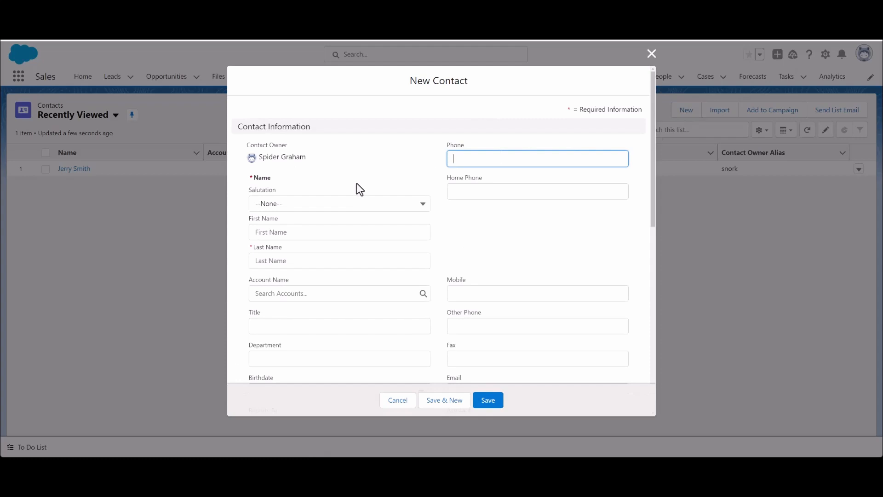
pyautogui.scroll(-3, 359, 189)
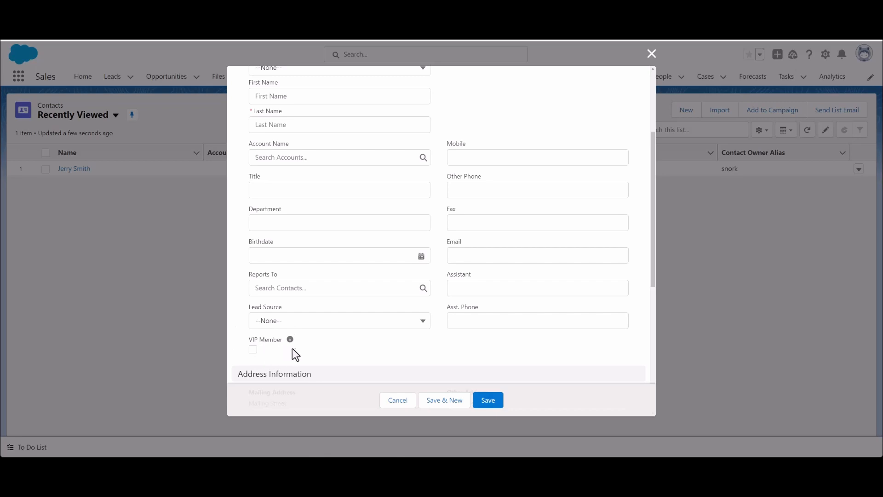
pyautogui.moveTo(291, 343)
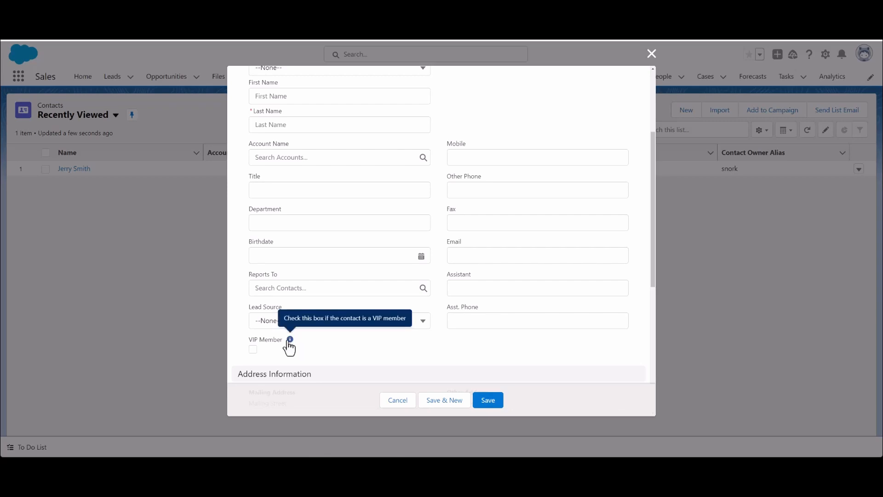
pyautogui.click(253, 350)
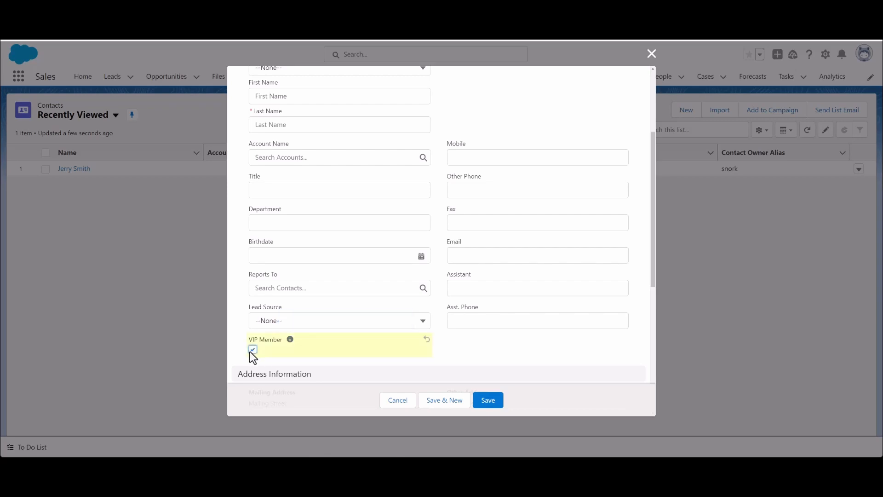
# Look over the remaining sections of the New Contact form and discard the contact without saving.
pyautogui.scroll(-3, 303, 340)
pyautogui.scroll(2, 302, 339)
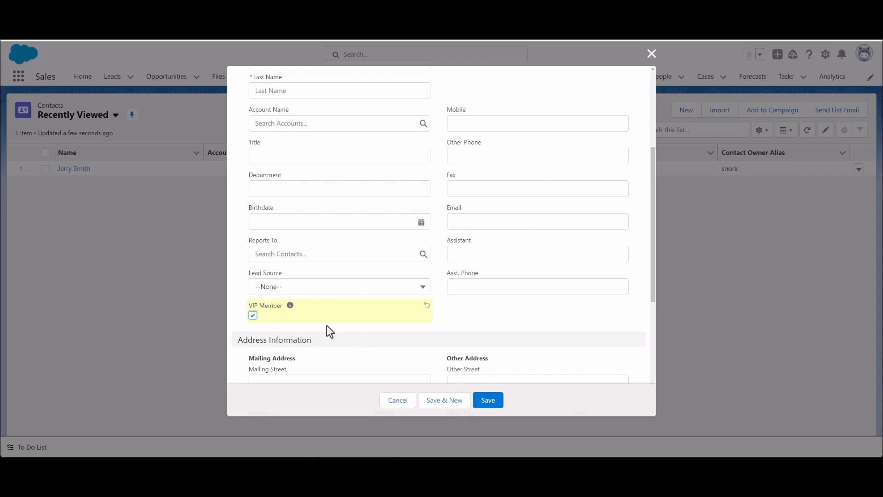
pyautogui.scroll(4, 343, 317)
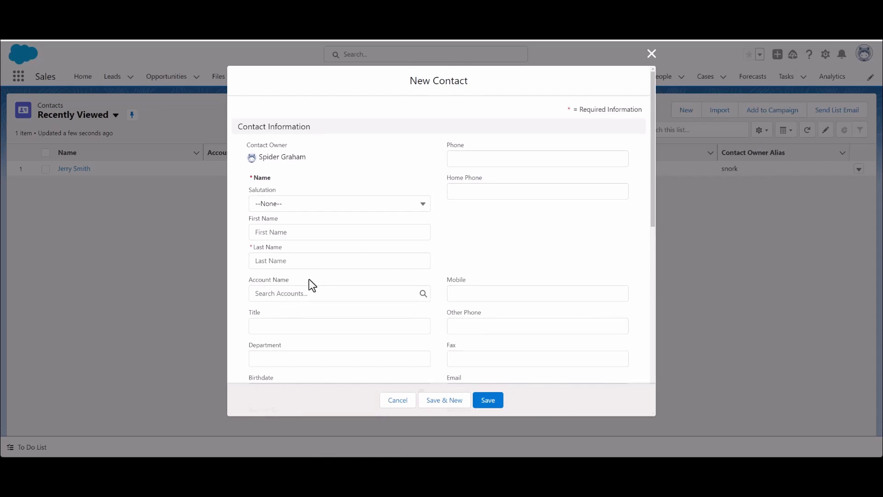
pyautogui.scroll(-6, 310, 277)
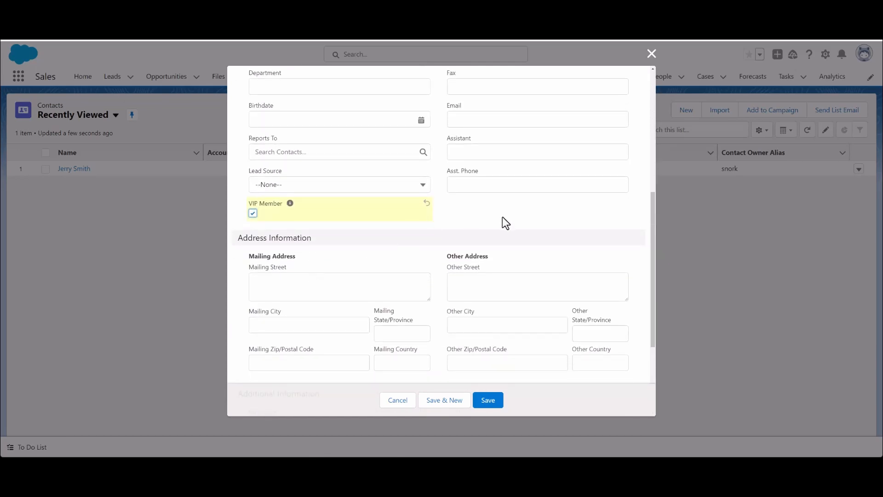
pyautogui.scroll(6, 502, 216)
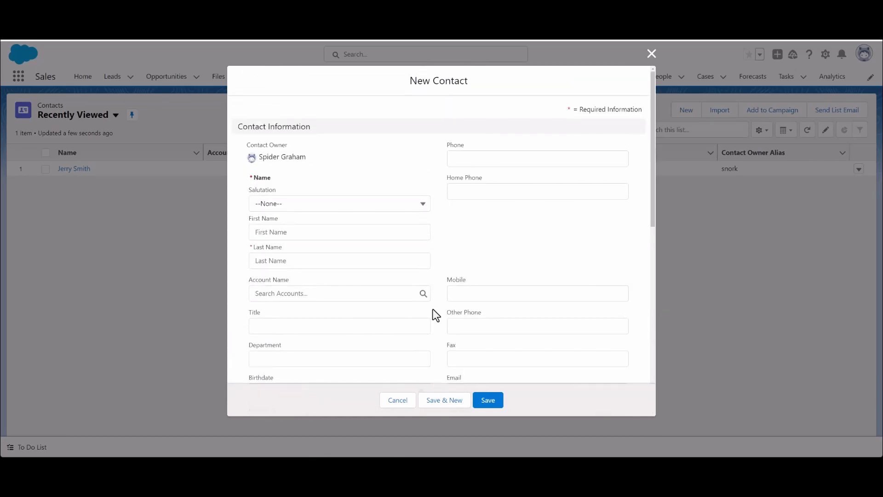
pyautogui.click(399, 405)
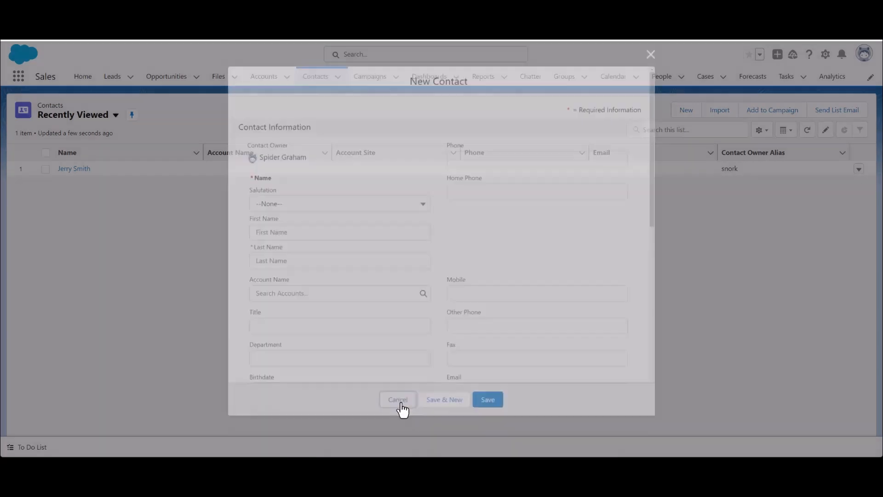